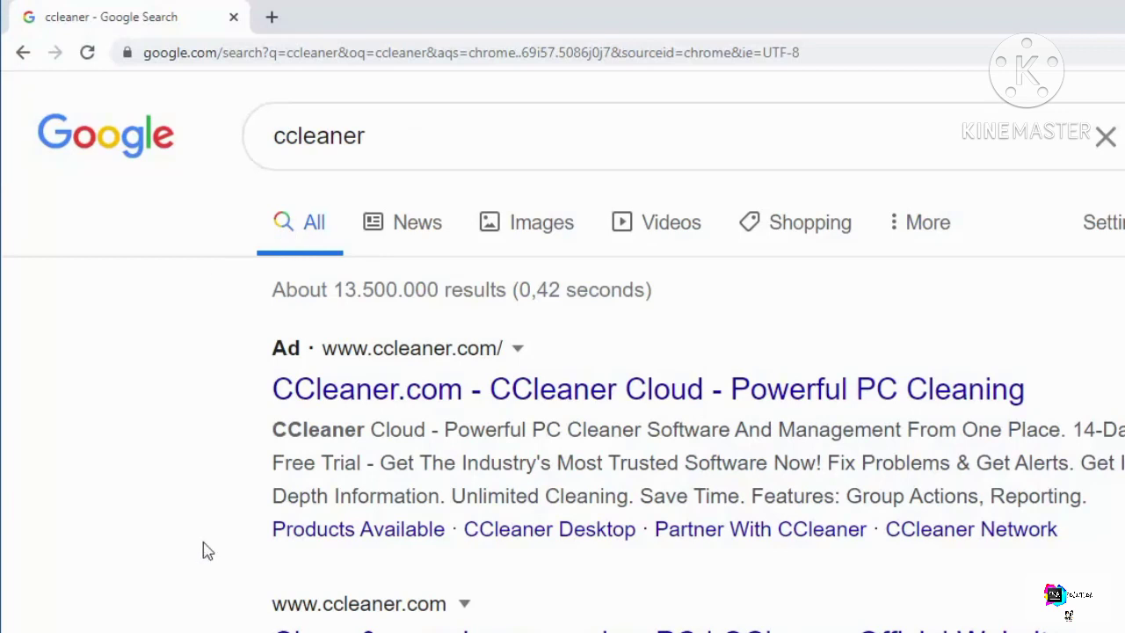
- Open the official CCleaner 'Clean & speed up your slow PC' search result
scroll(261, 500, down, 1)
scroll(402, 448, down, 1)
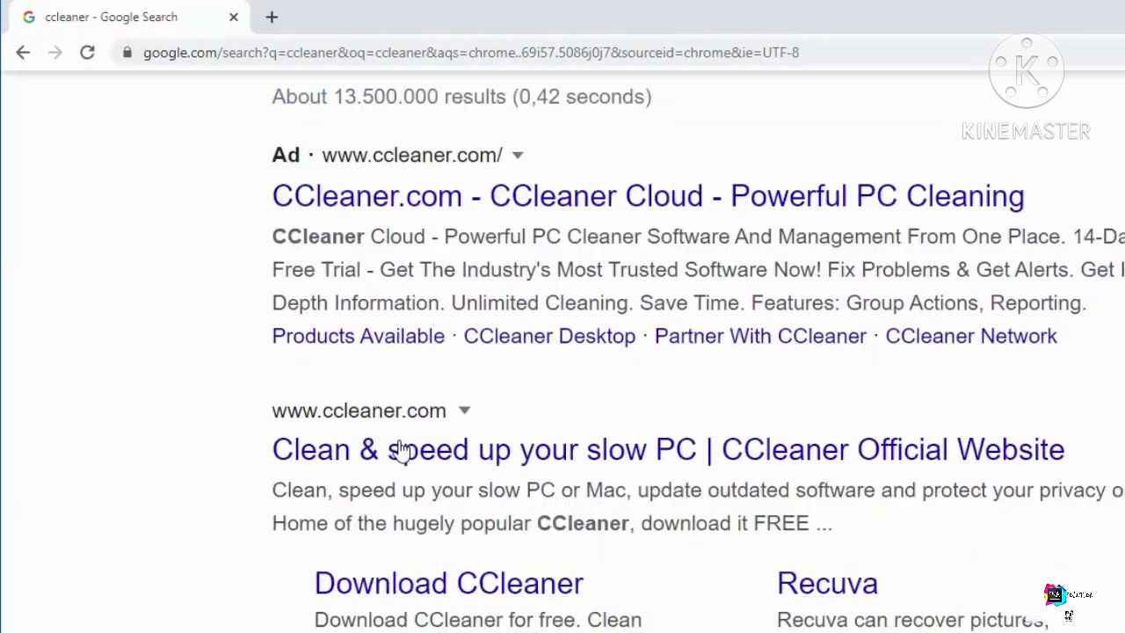
click(418, 450)
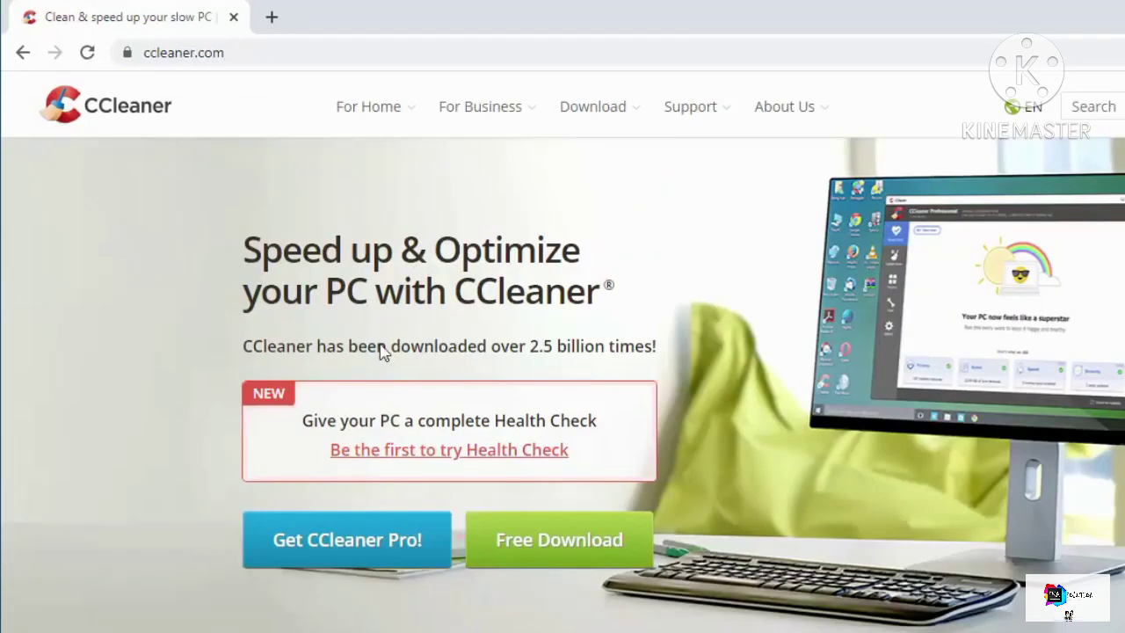
- Review the Free vs Professional (24.95 €) cards and highlight the CCleaner Free description
scroll(420, 371, down, 5)
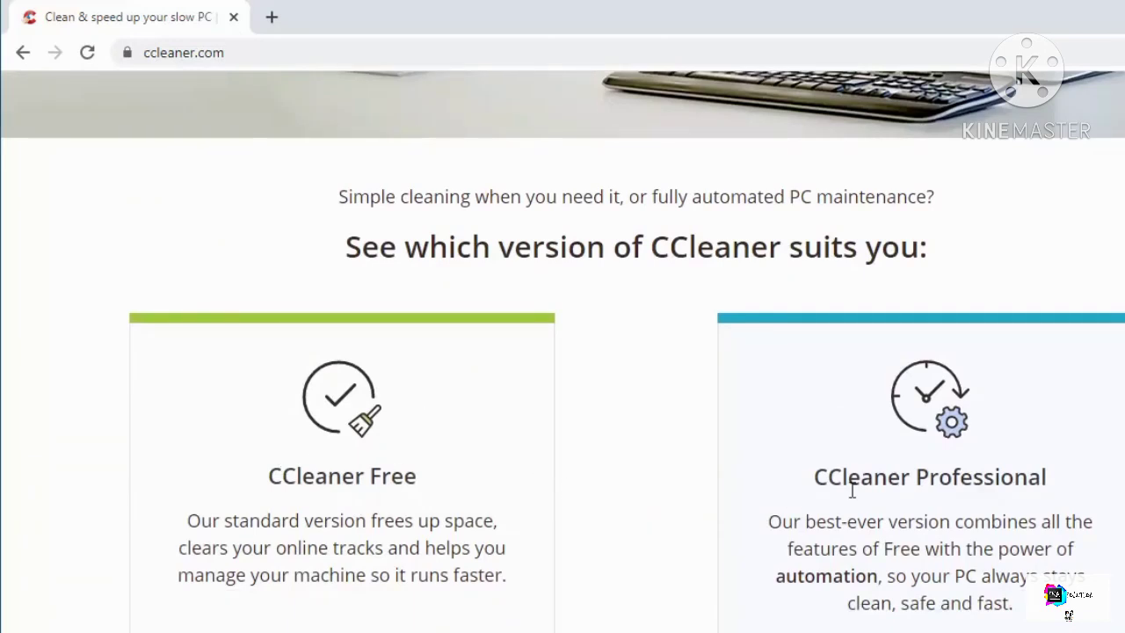
scroll(706, 512, down, 3)
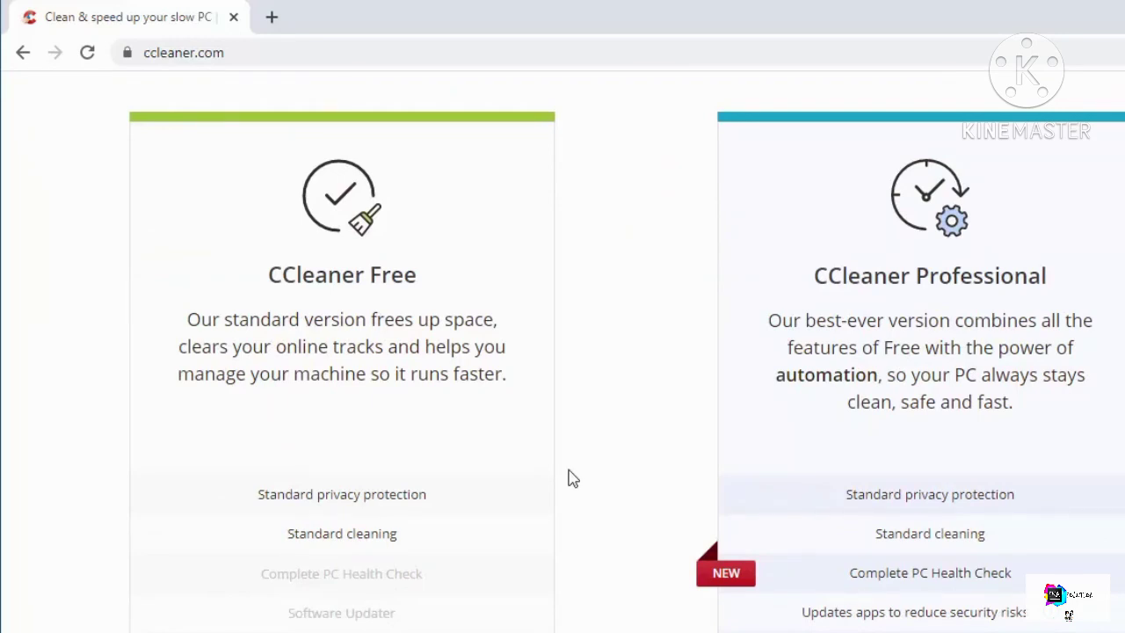
drag(184, 322, 509, 384)
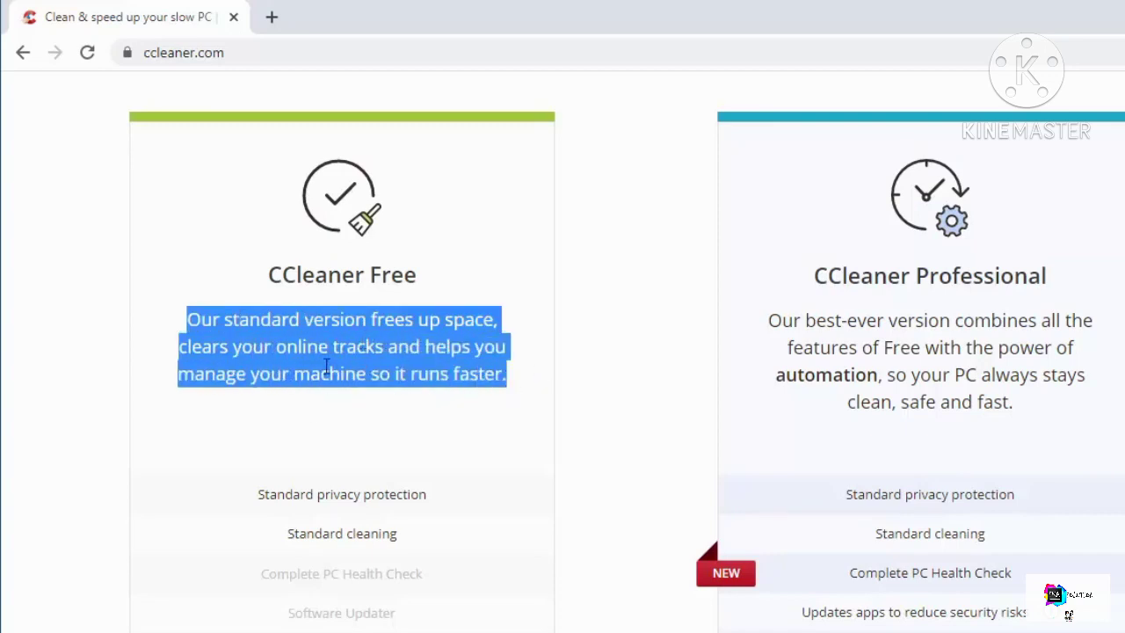
scroll(349, 369, down, 1)
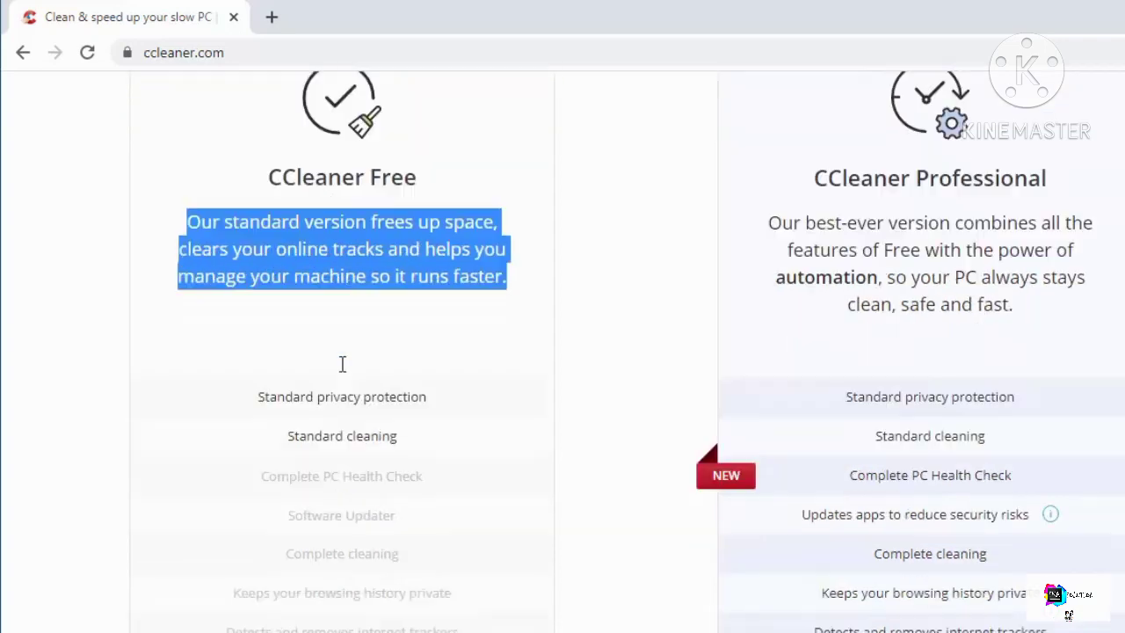
scroll(457, 423, down, 2)
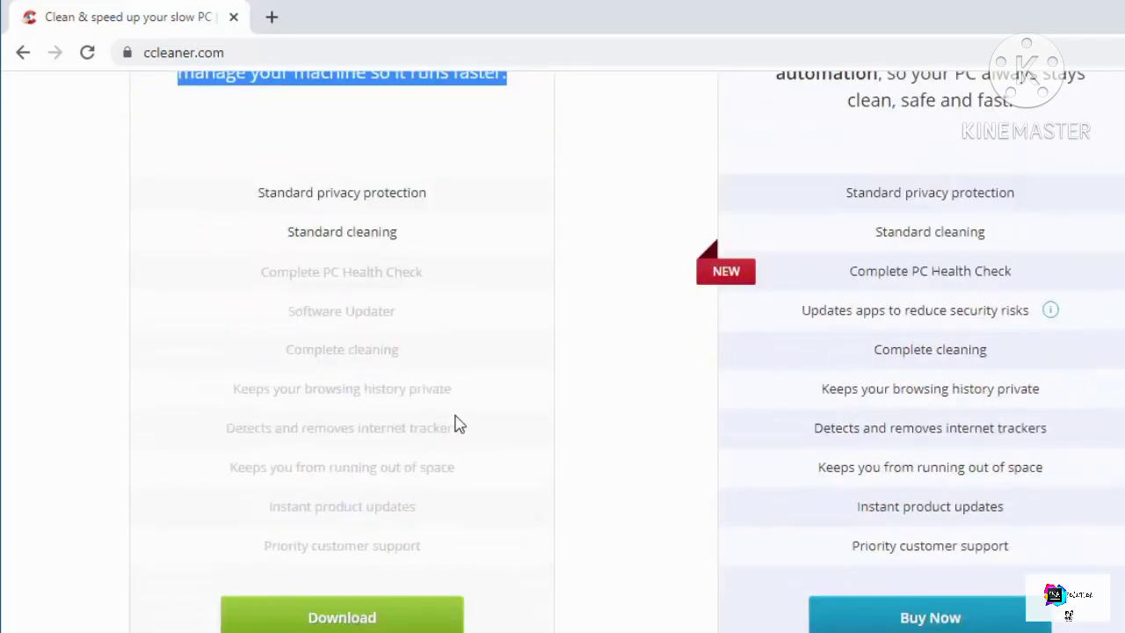
scroll(481, 416, up, 3)
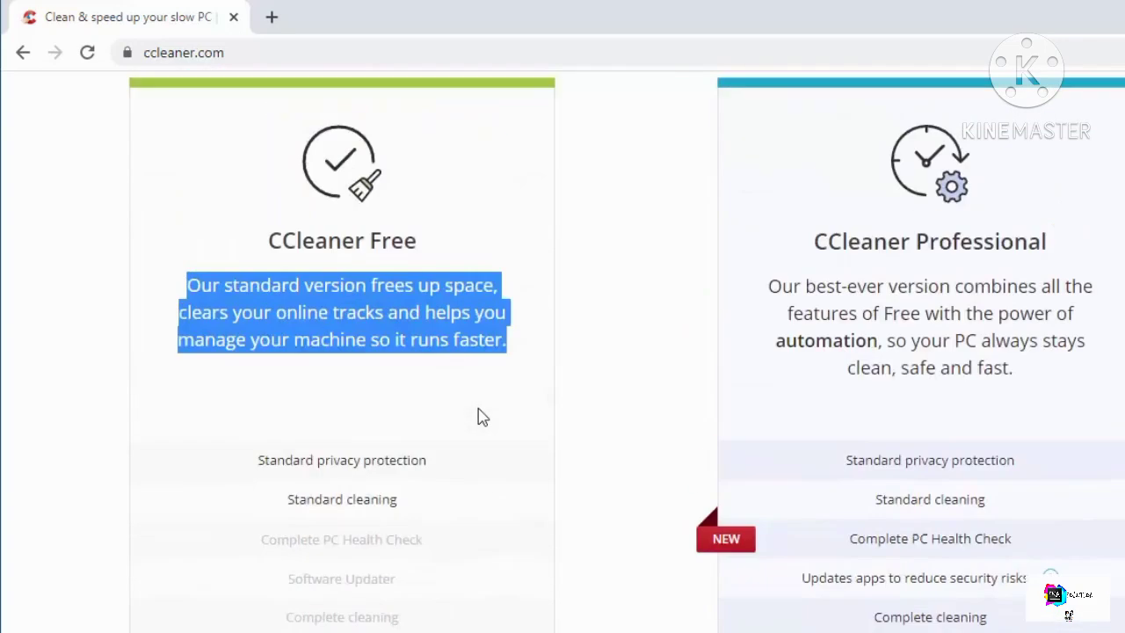
scroll(399, 343, down, 6)
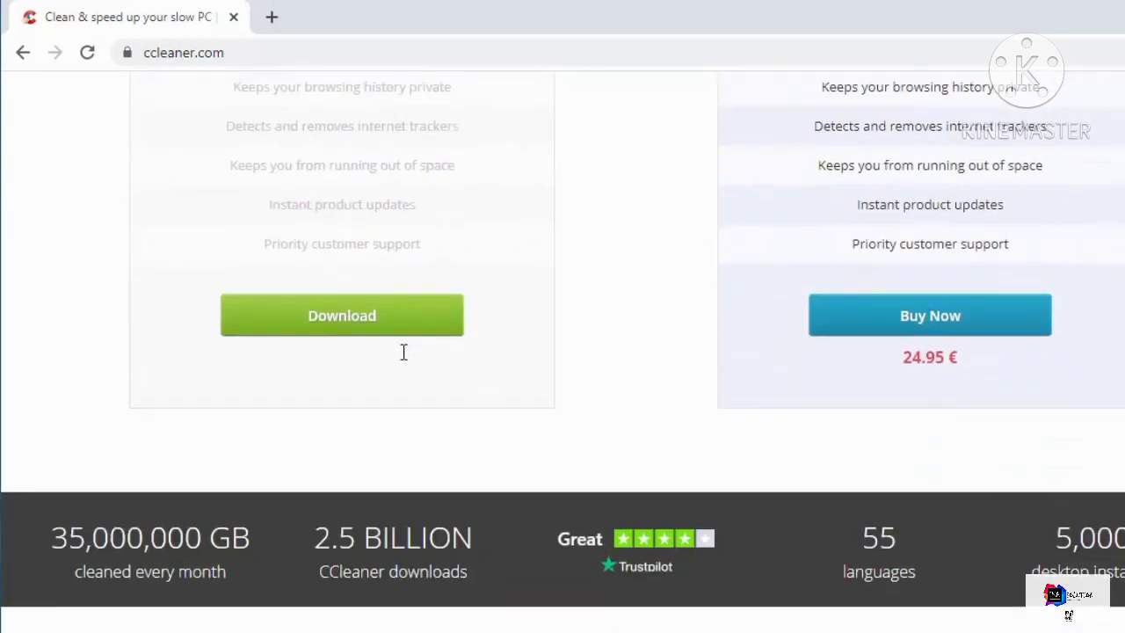
- Download and install CCleaner v5.68, declining the AVG antivirus offer, then launch CCleaner Free
click(352, 322)
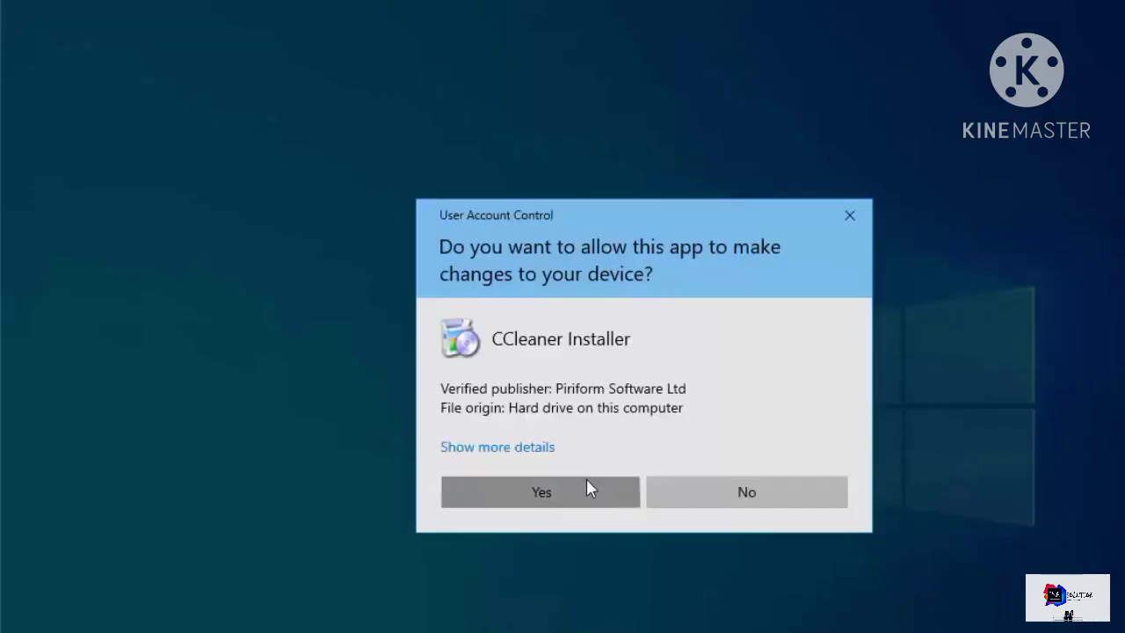
click(587, 487)
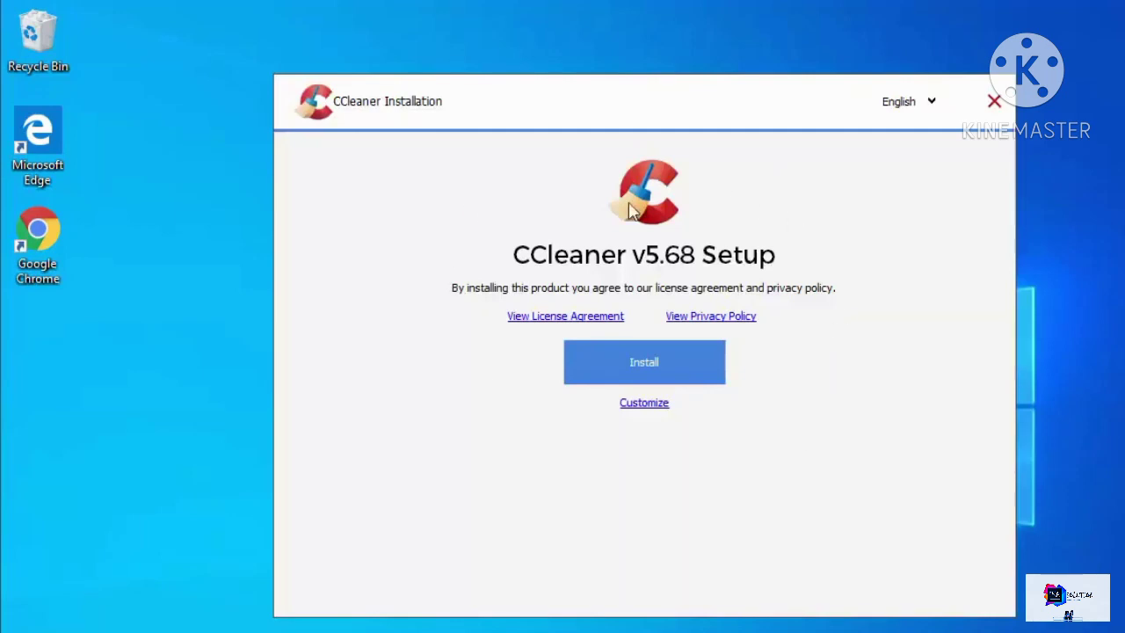
click(656, 378)
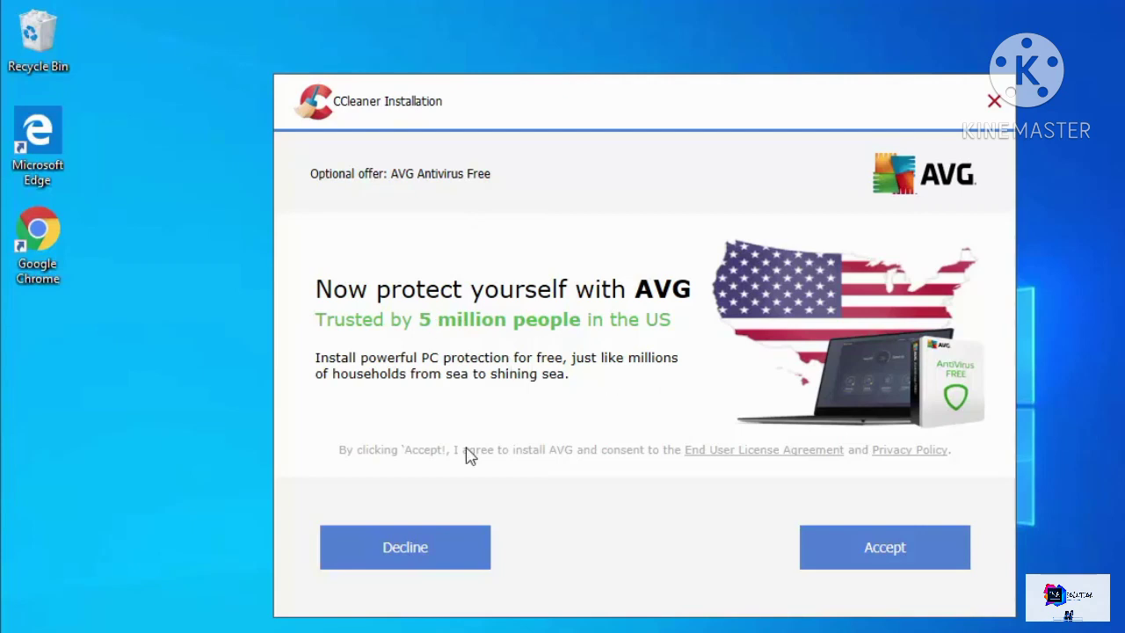
click(425, 565)
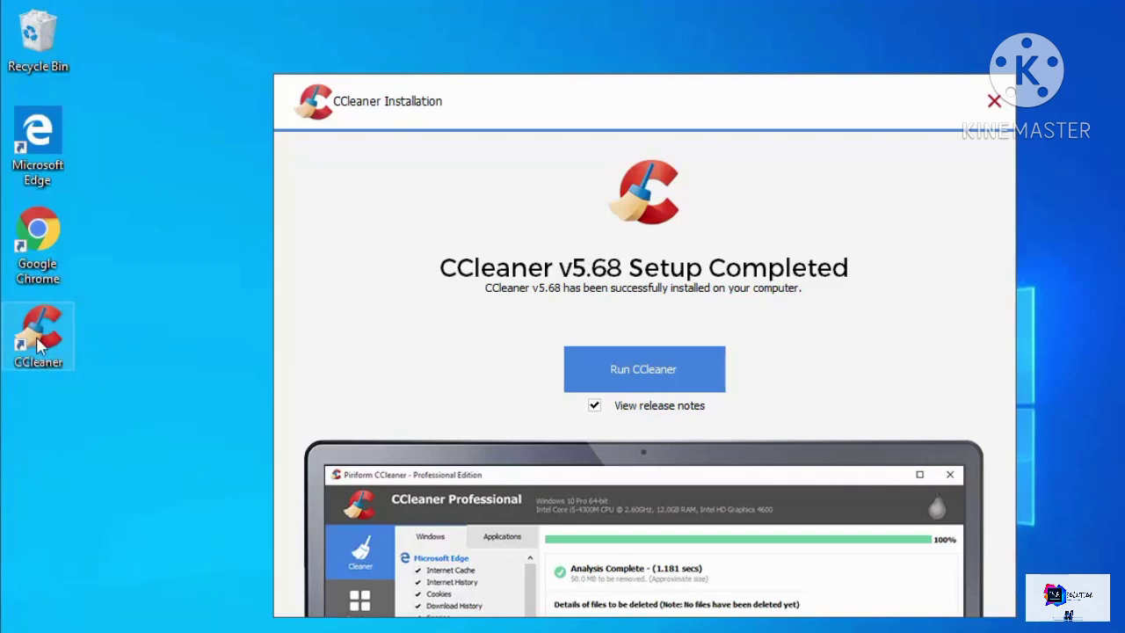
click(642, 376)
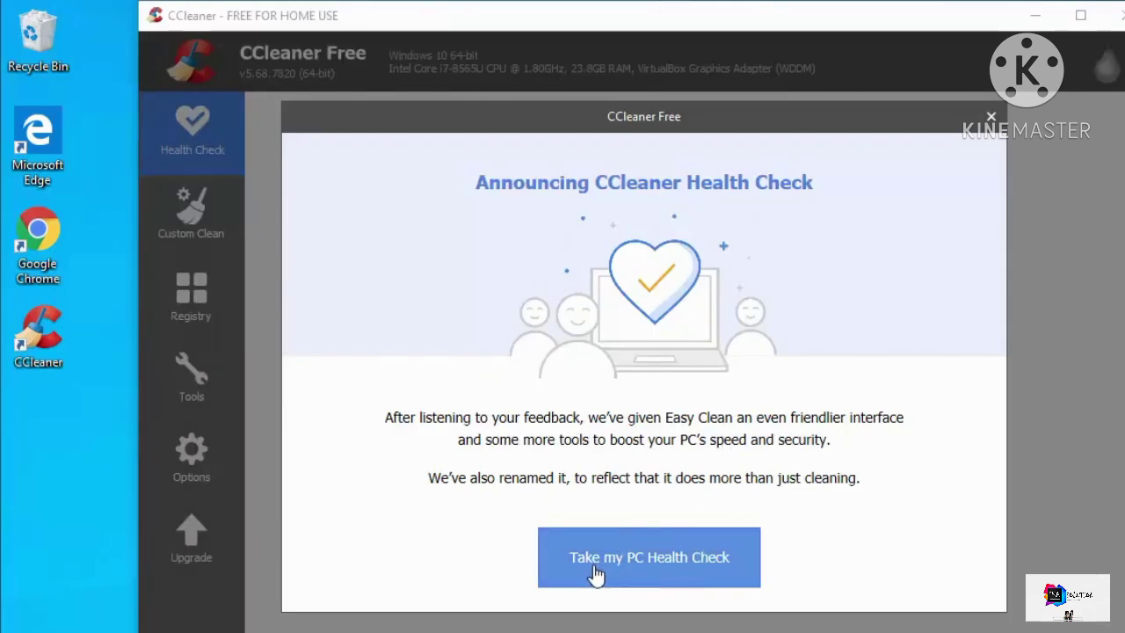
- Maximize the CCleaner window and proceed to the PC Health Check
click(991, 117)
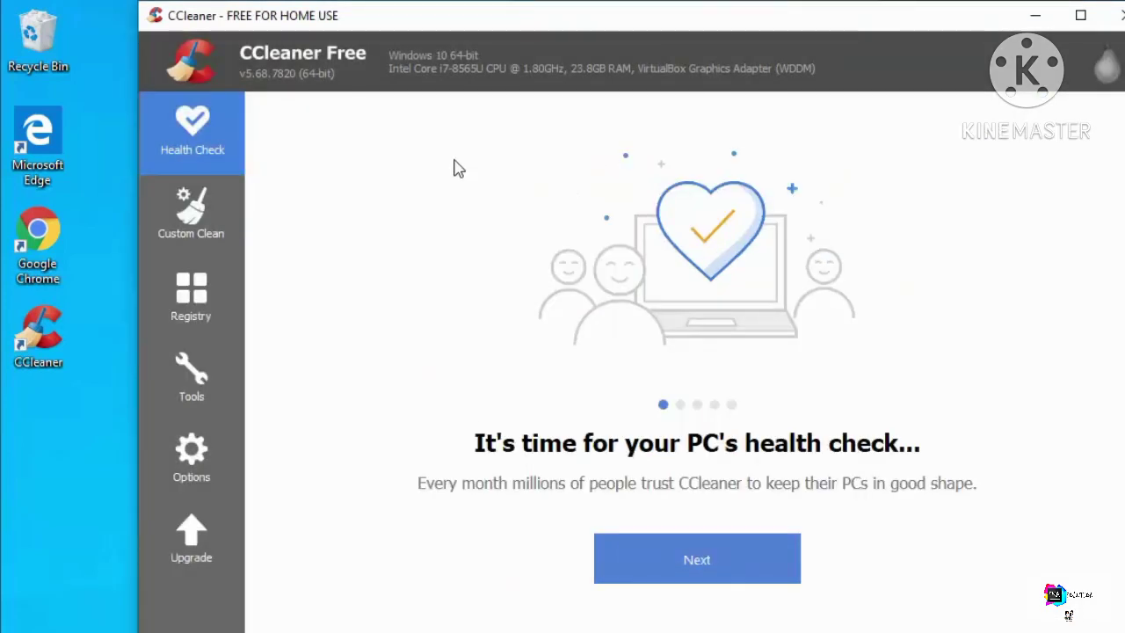
click(1080, 15)
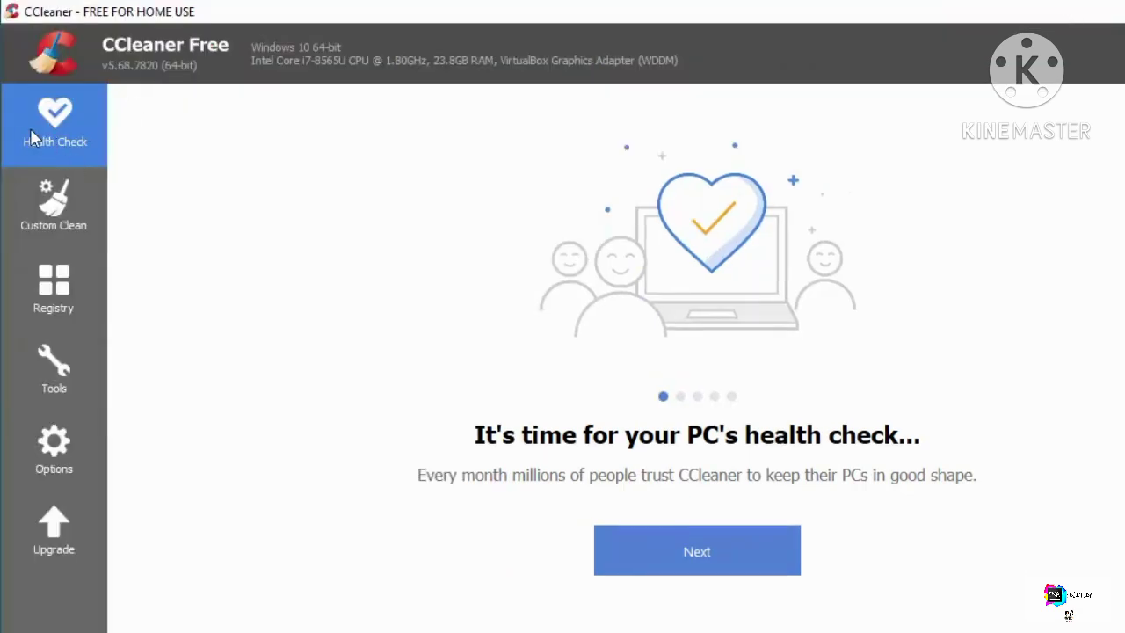
click(669, 538)
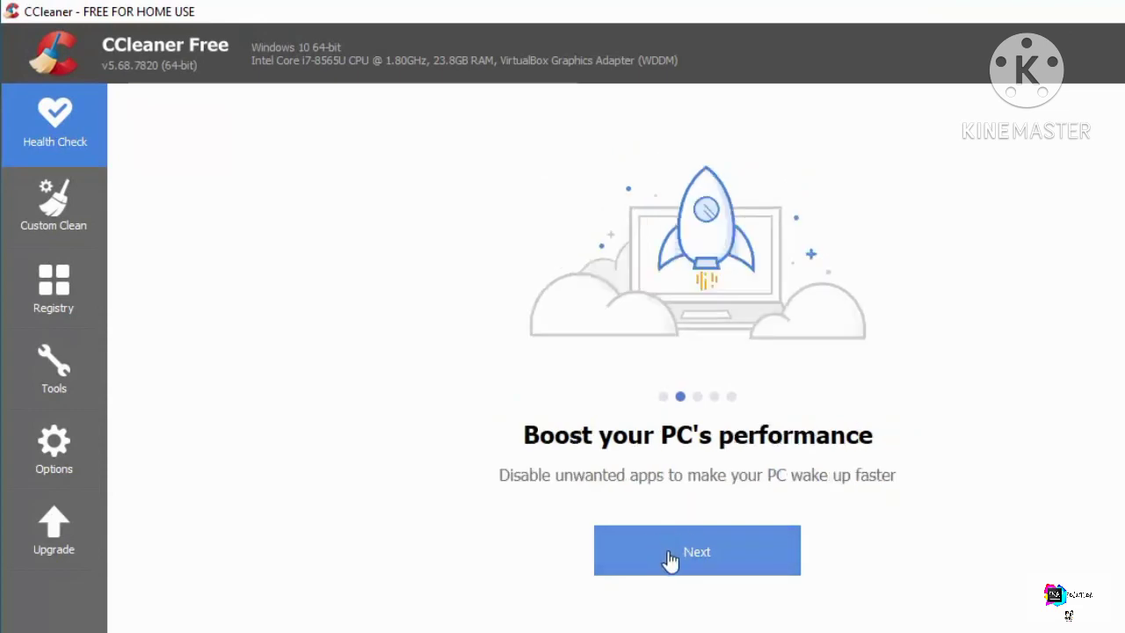
- Go through the welcome slides and start the health check, letting Chrome close
click(669, 551)
click(668, 552)
click(669, 552)
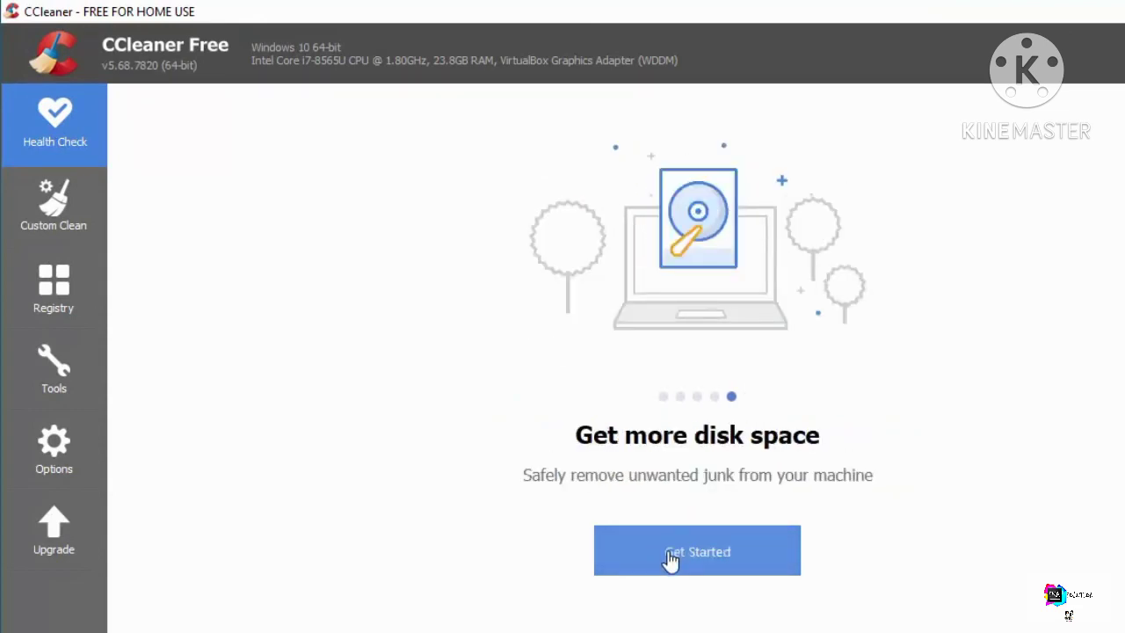
click(668, 553)
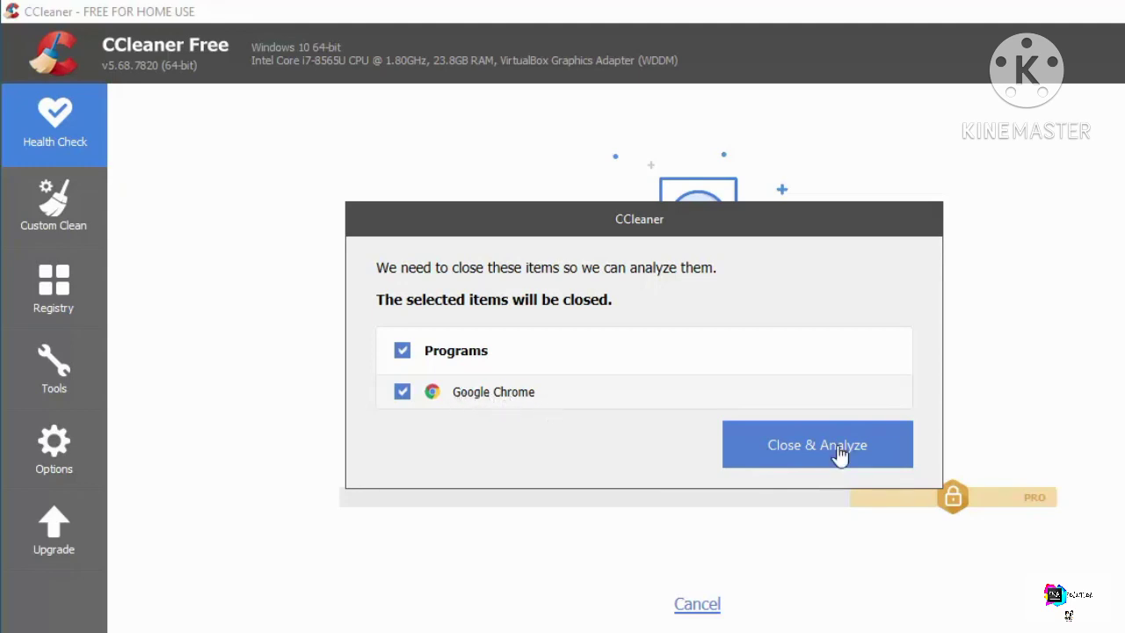
click(806, 450)
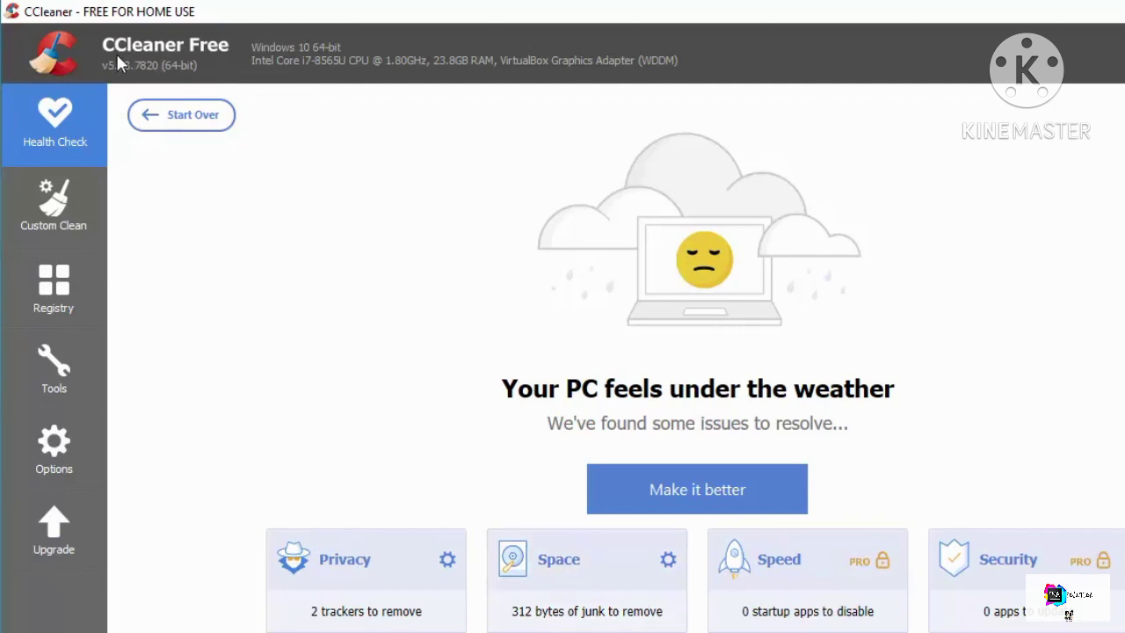
- Review the Custom Clean Windows checklist, keeping Taskbar Jump Lists ticked
click(58, 208)
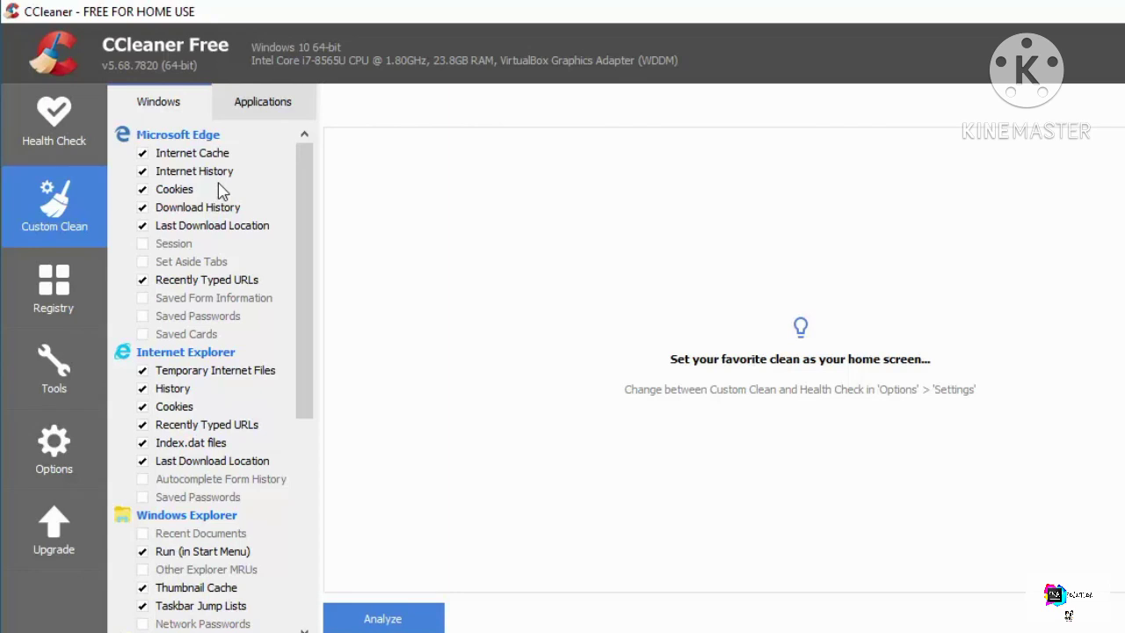
scroll(220, 192, down, 3)
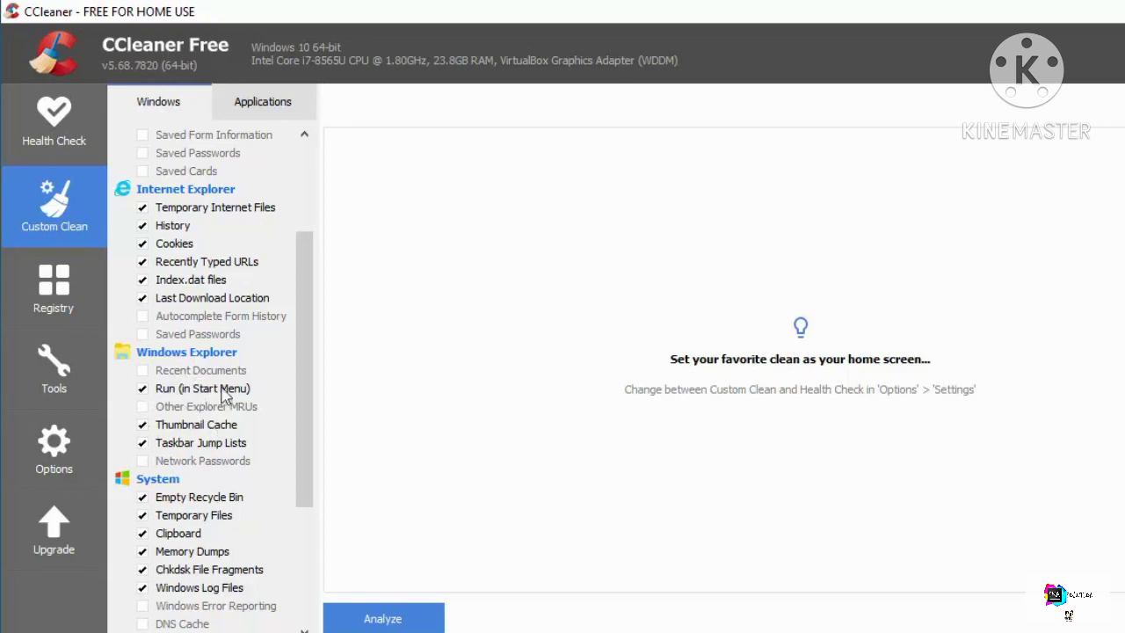
scroll(197, 397, down, 2)
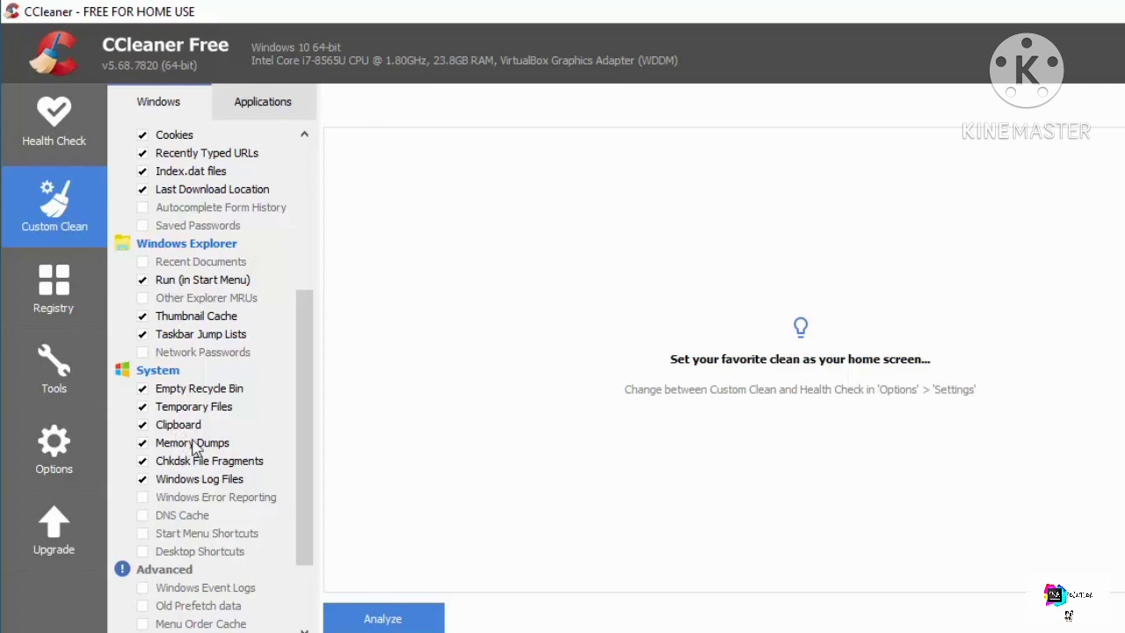
click(143, 335)
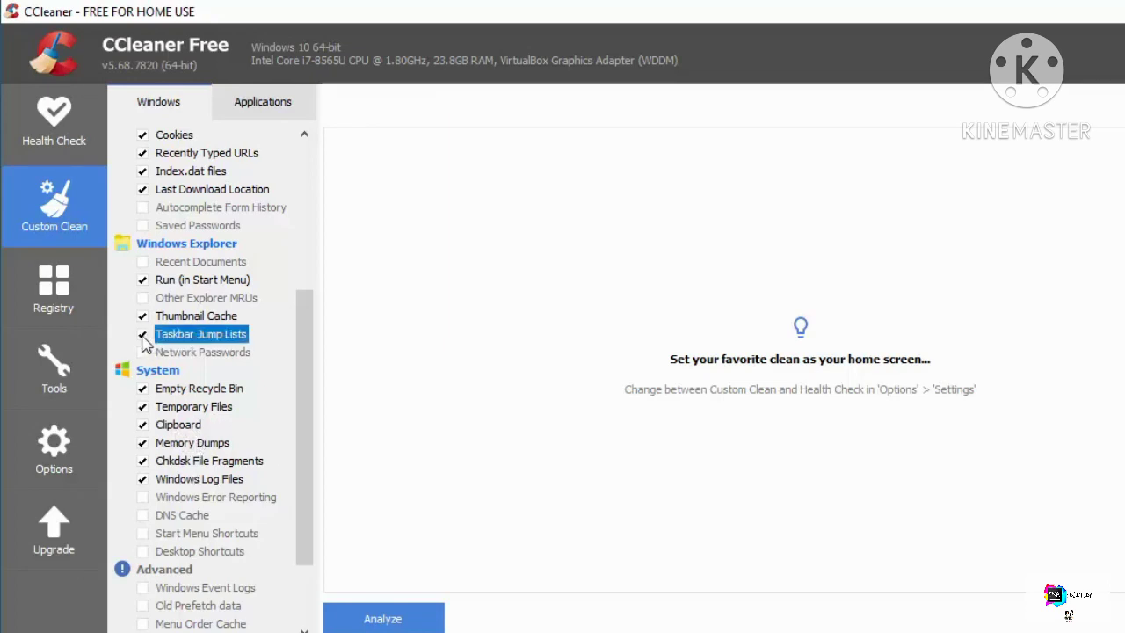
click(143, 334)
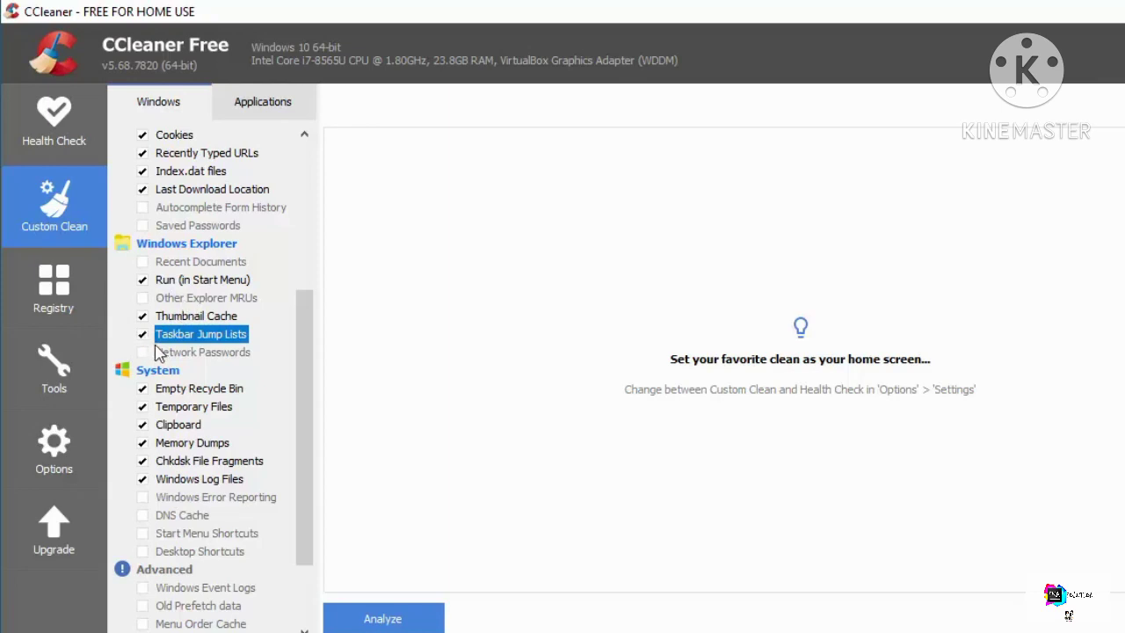
- Run and confirm the cleaner to remove 0.99 MB, then return to Health Check
click(1010, 628)
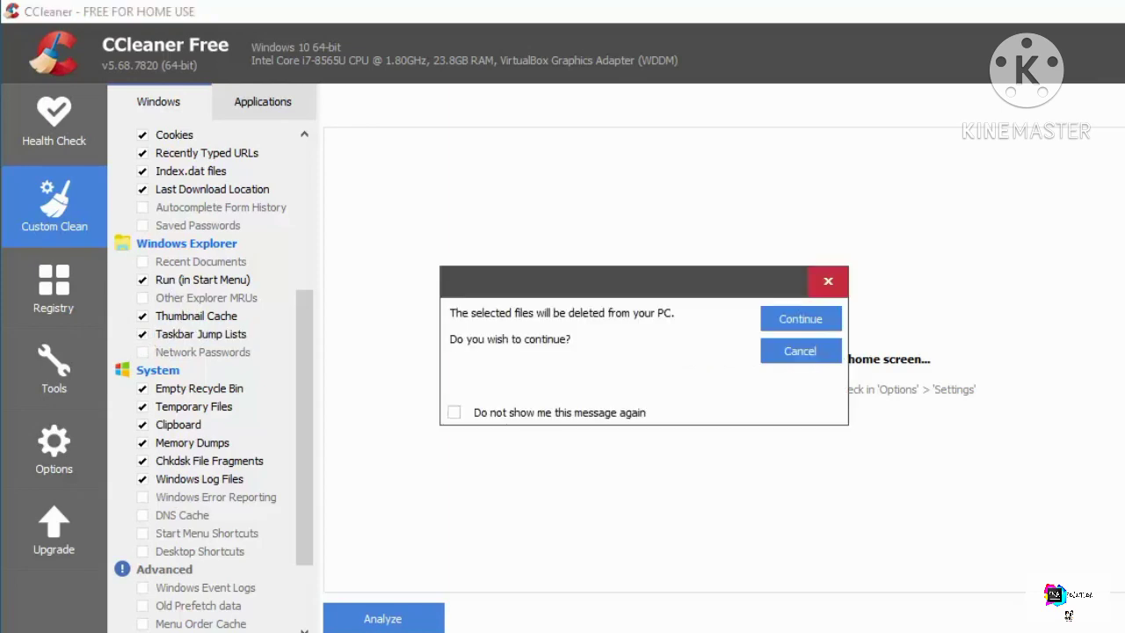
click(801, 320)
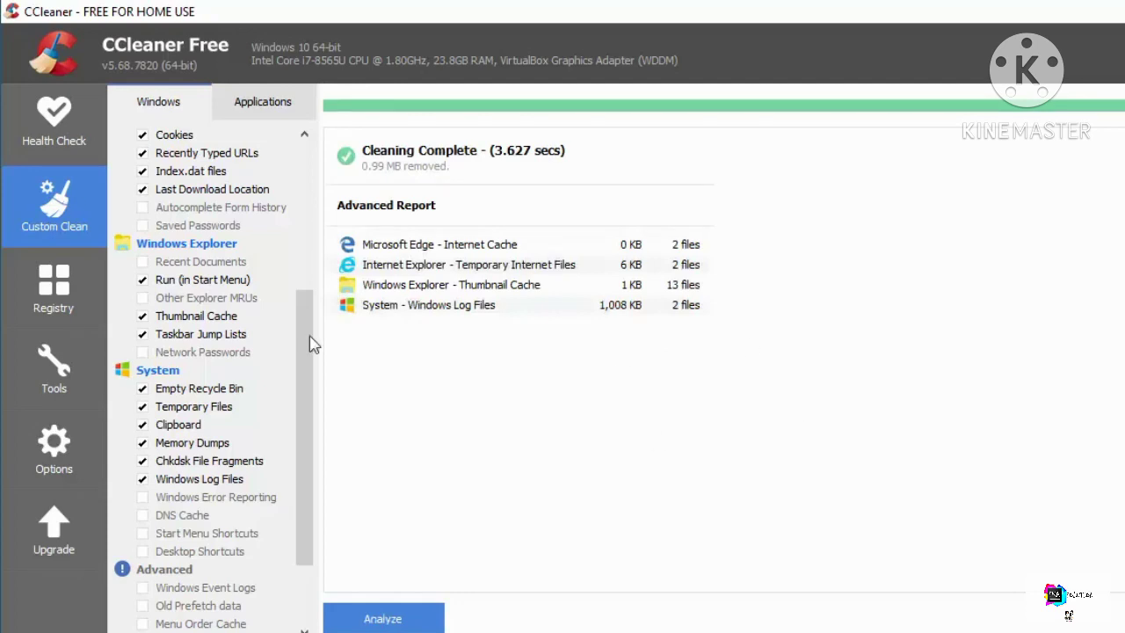
click(55, 123)
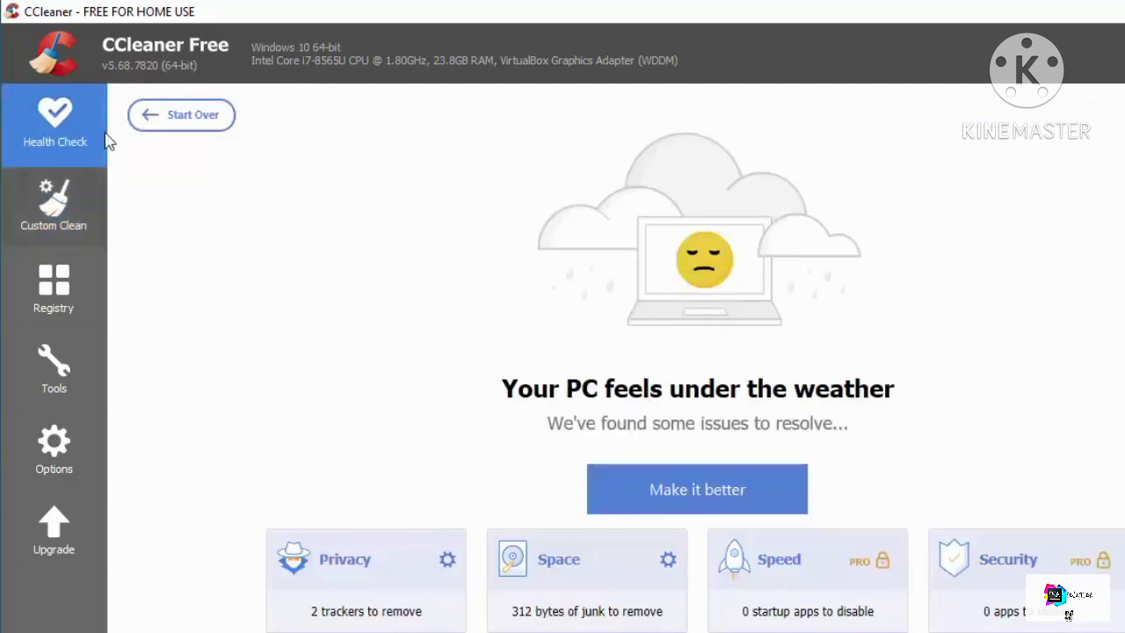
- Start Over and pass the introduction slides to launch a fresh health check
click(181, 128)
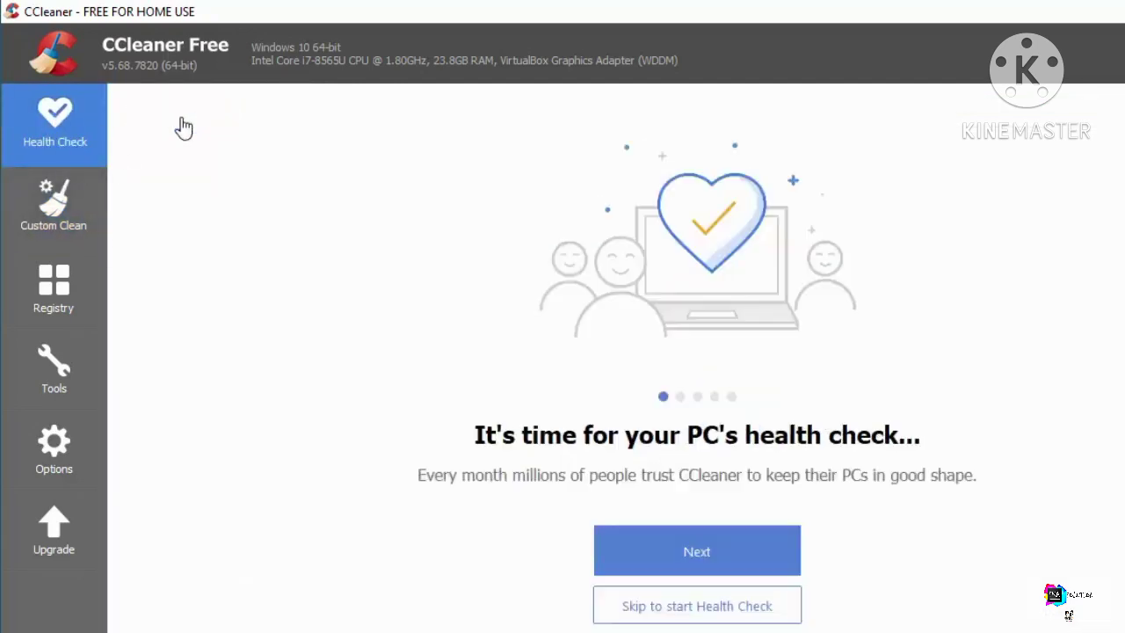
click(644, 565)
click(645, 564)
click(649, 563)
click(650, 563)
click(650, 562)
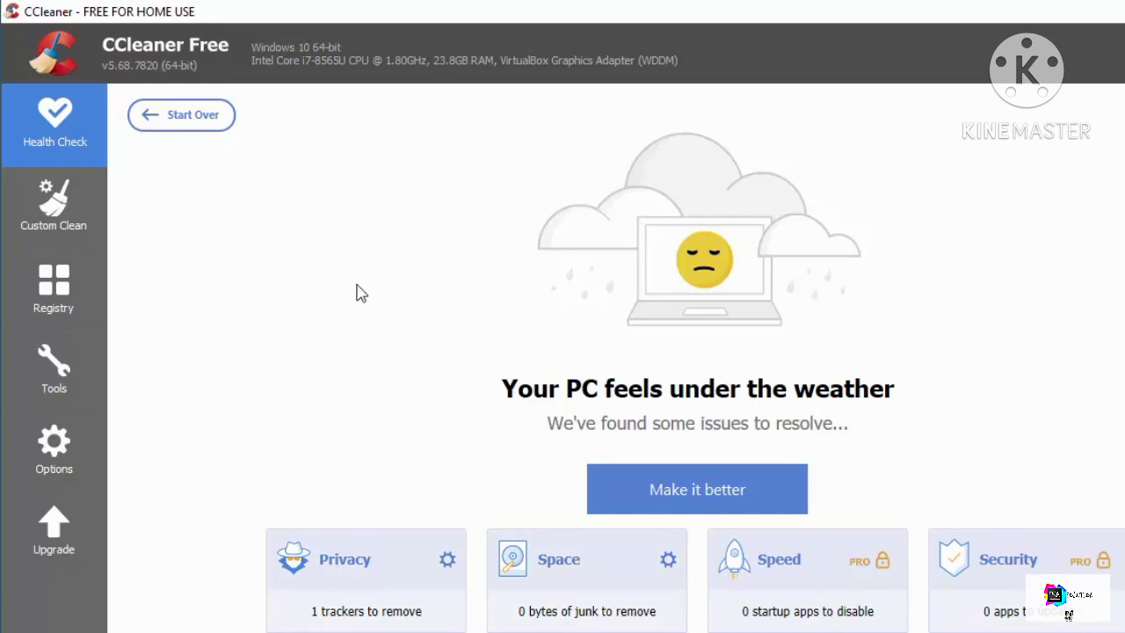
- View the Registry cleaner, then open the Tools Uninstall list and select Google Chrome
click(44, 297)
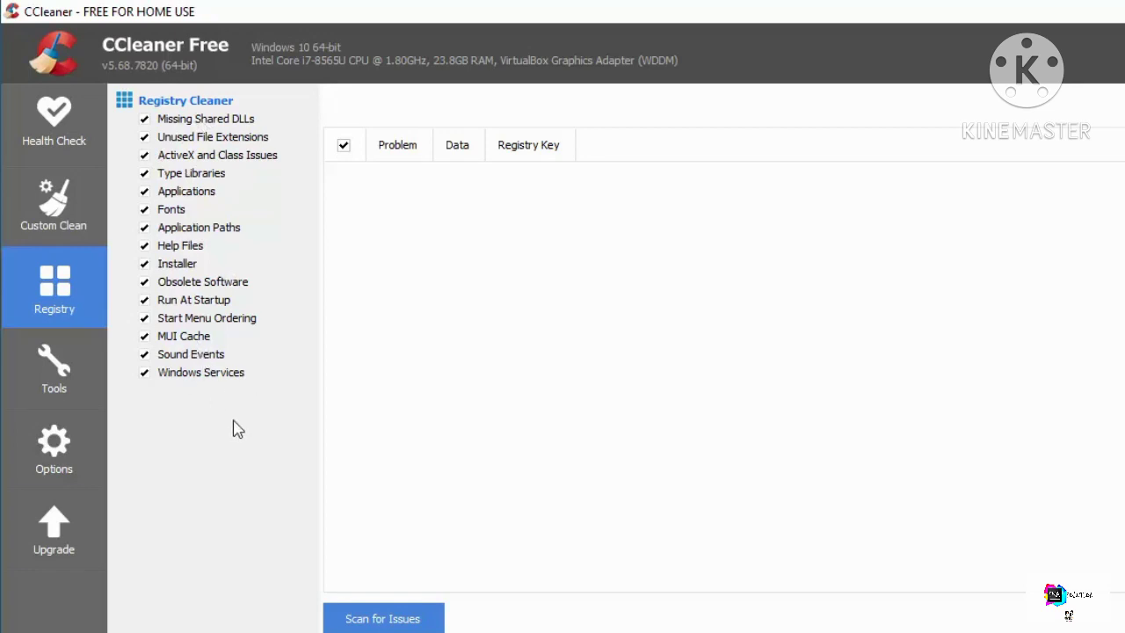
click(57, 383)
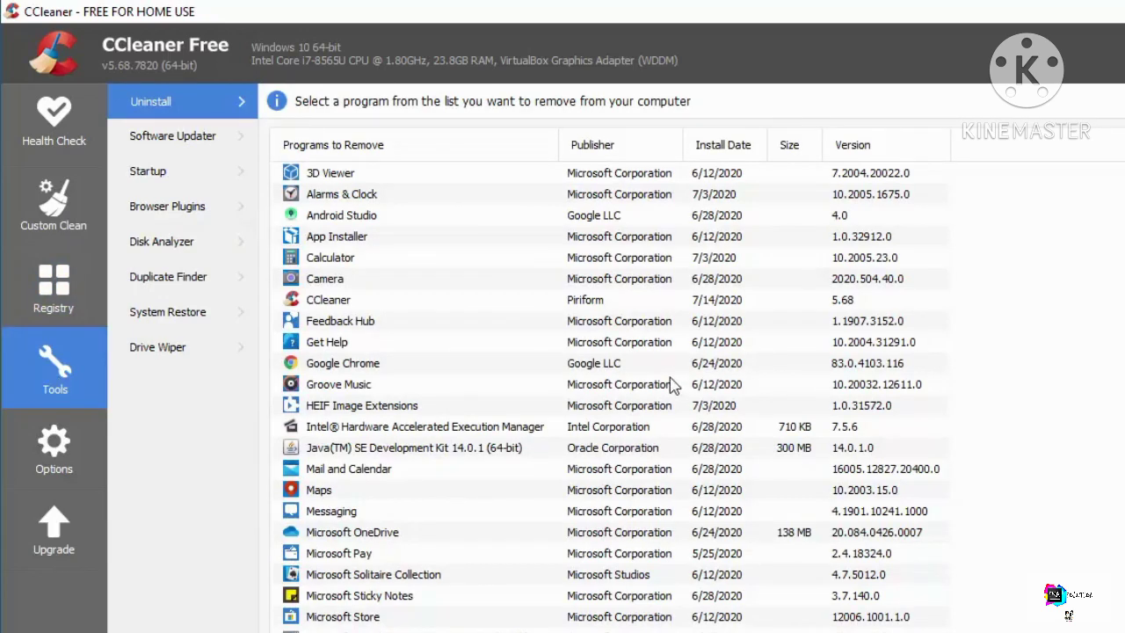
click(359, 364)
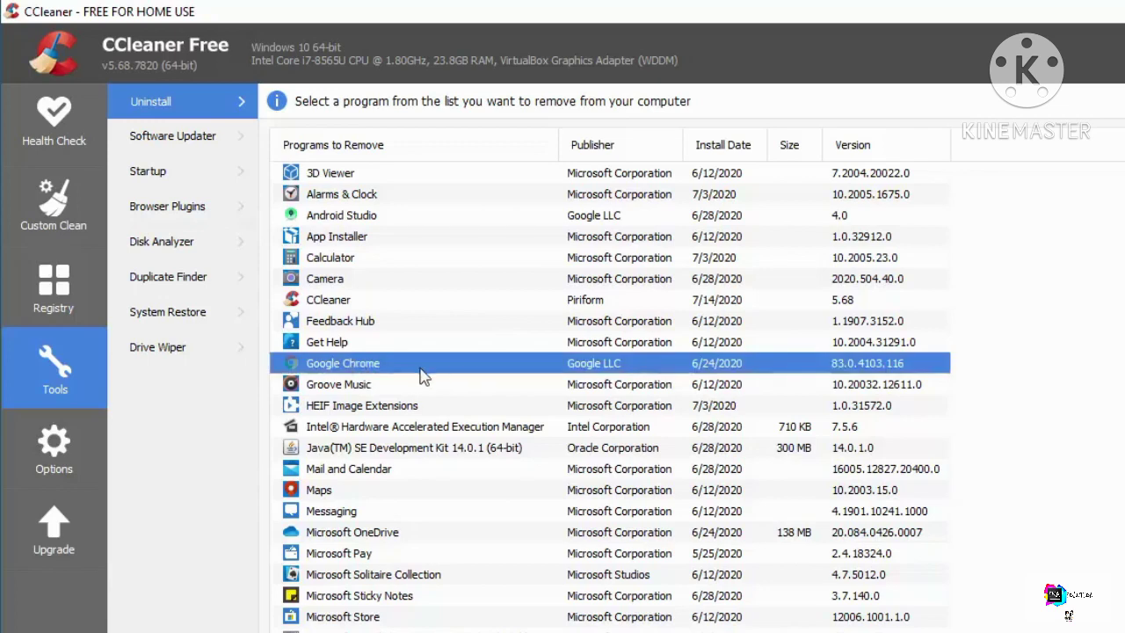